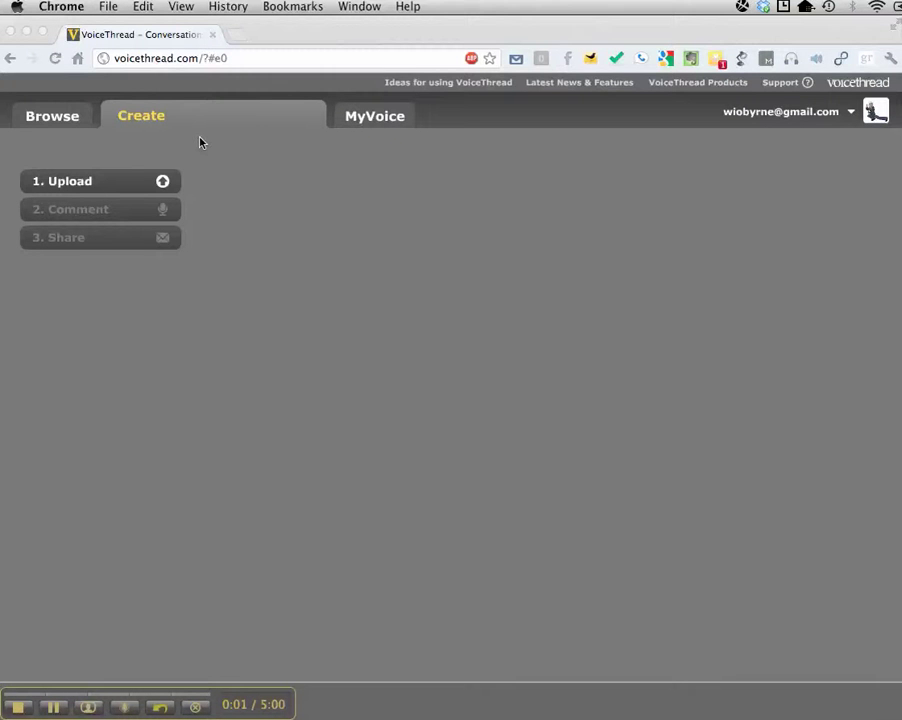
# Show the Browse gallery of public VoiceThreads, filtered to All, page 1
pyautogui.click(70, 120)
pyautogui.click(70, 120)
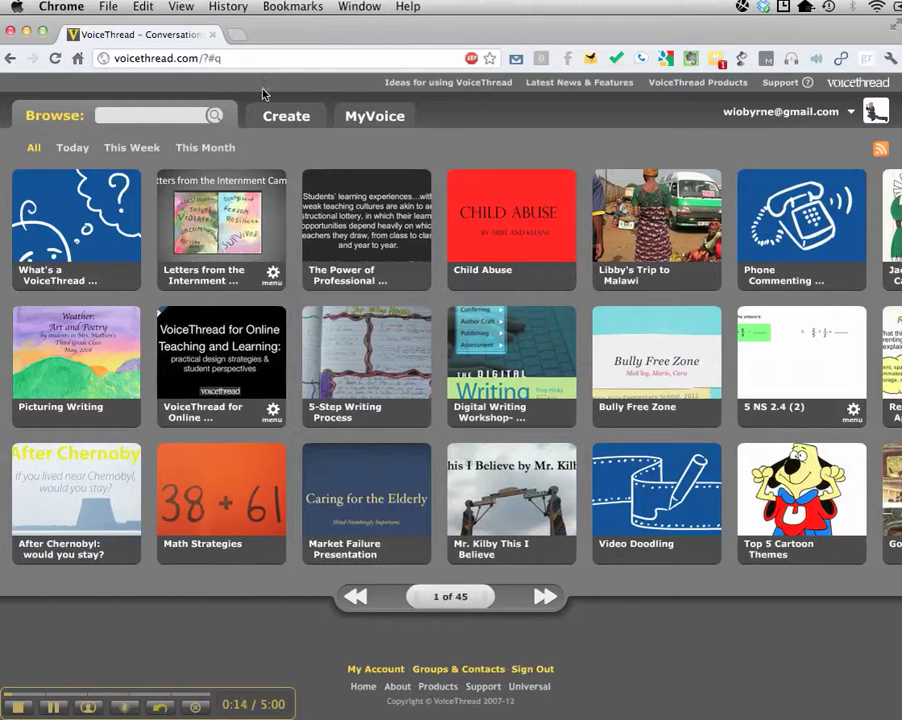
# Search Google for 'voicethread' in a new browser tab
pyautogui.click(231, 35)
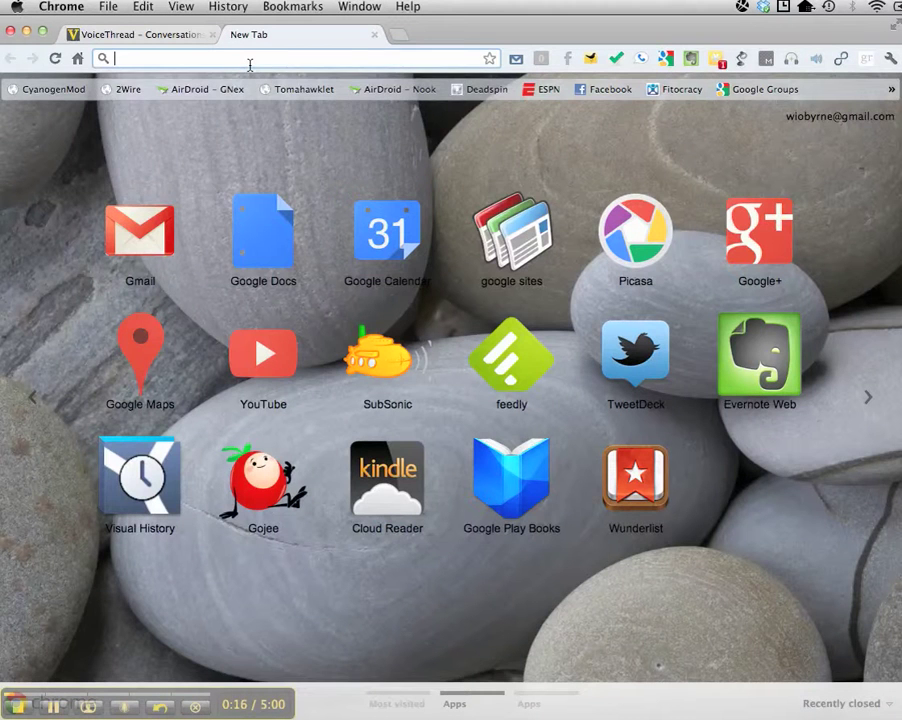
pyautogui.write('voicethread')
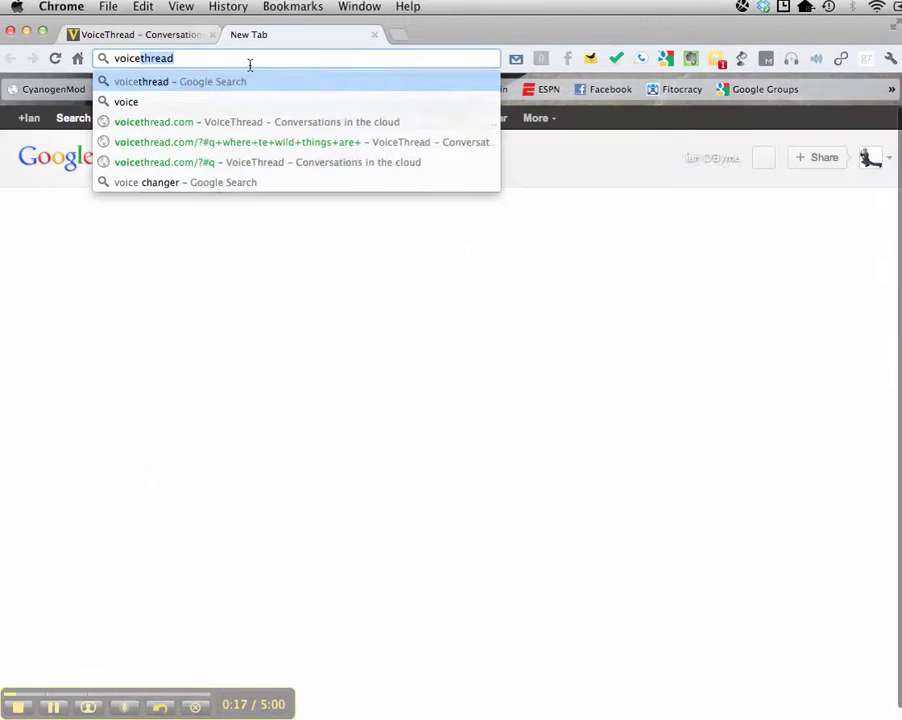
pyautogui.press('Return')
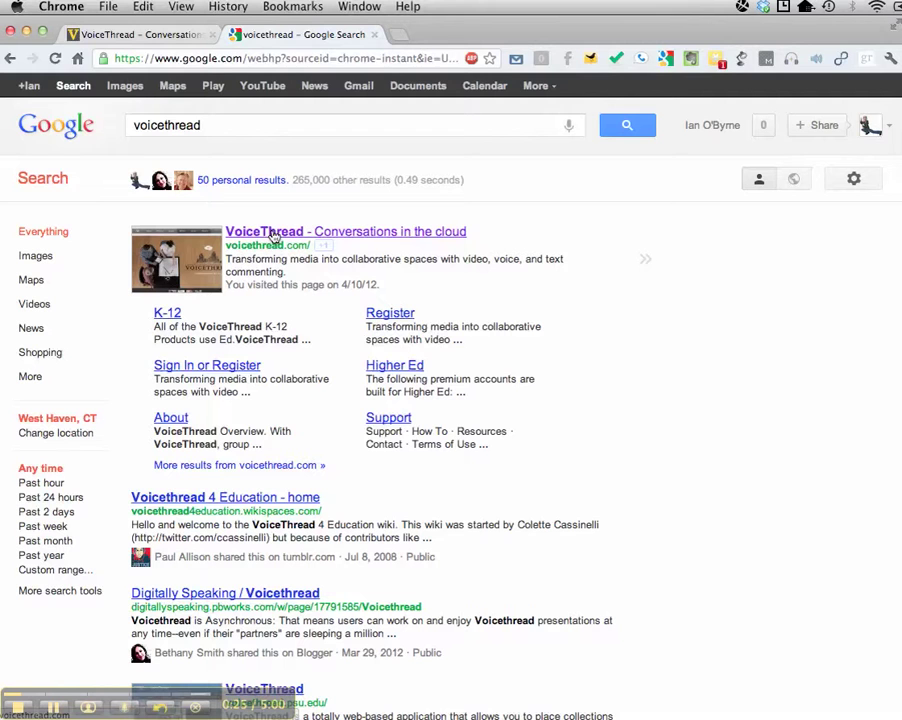
# Close the Google results tab and bring the desktop's Sophie pics folder window into view
pyautogui.click(176, 35)
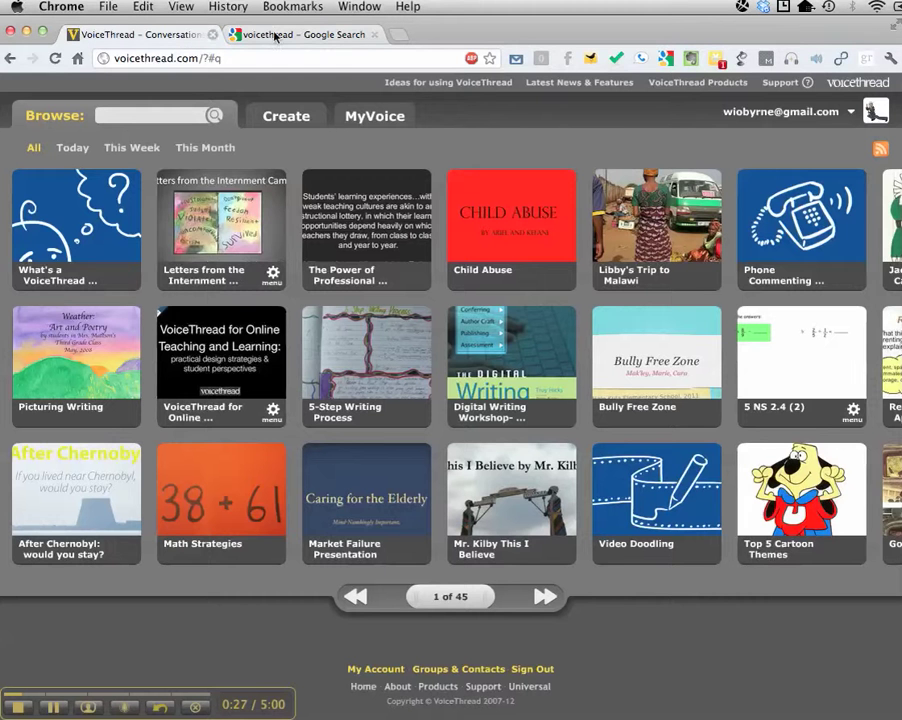
pyautogui.click(376, 35)
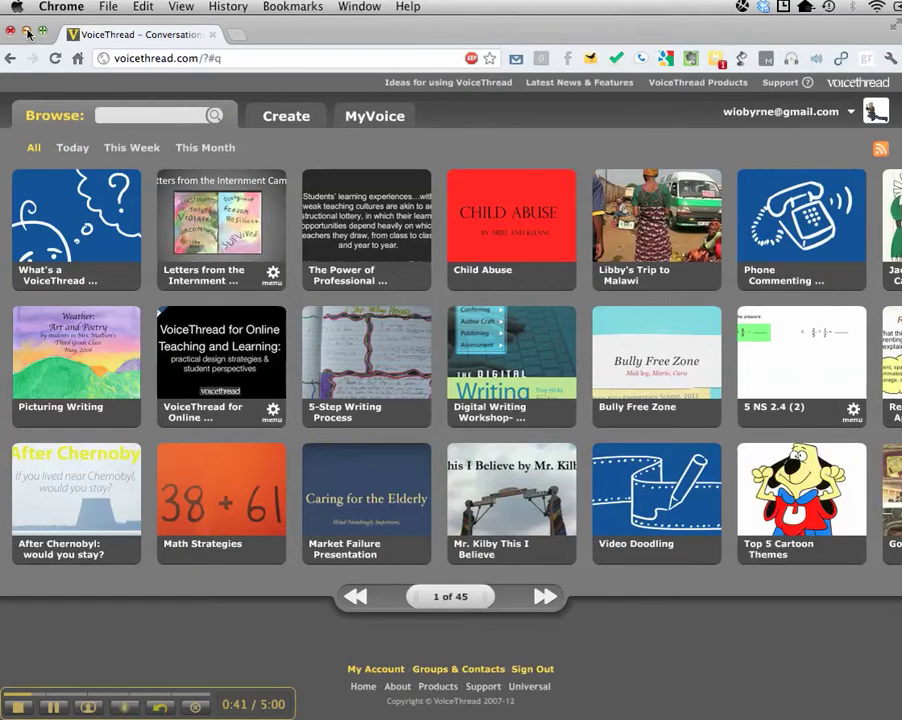
pyautogui.hotkey('ctrl', 'Right')
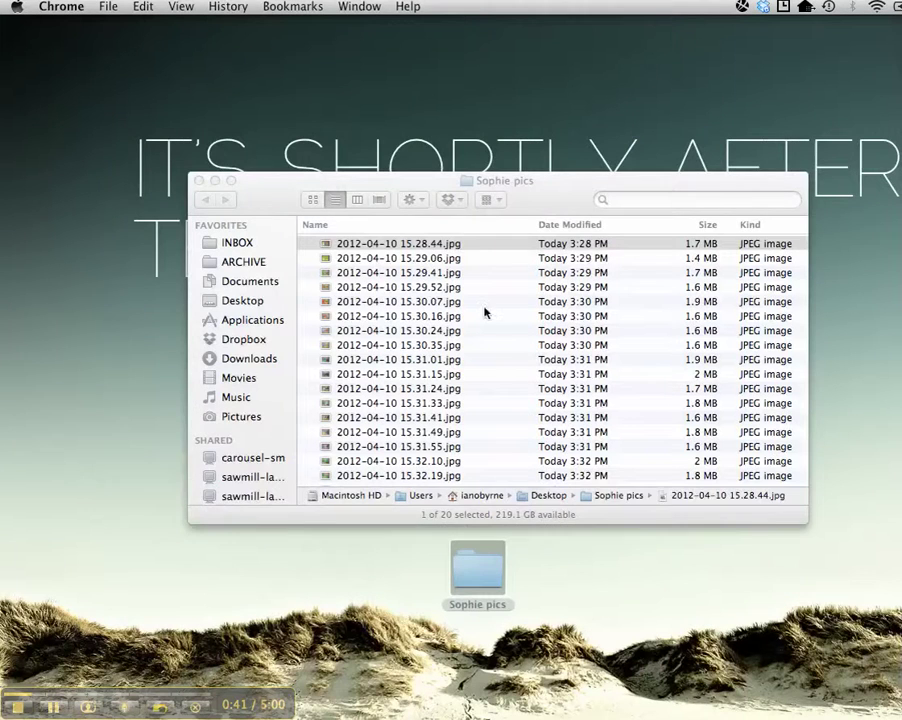
pyautogui.moveTo(545, 177); pyautogui.dragTo(501, 158)
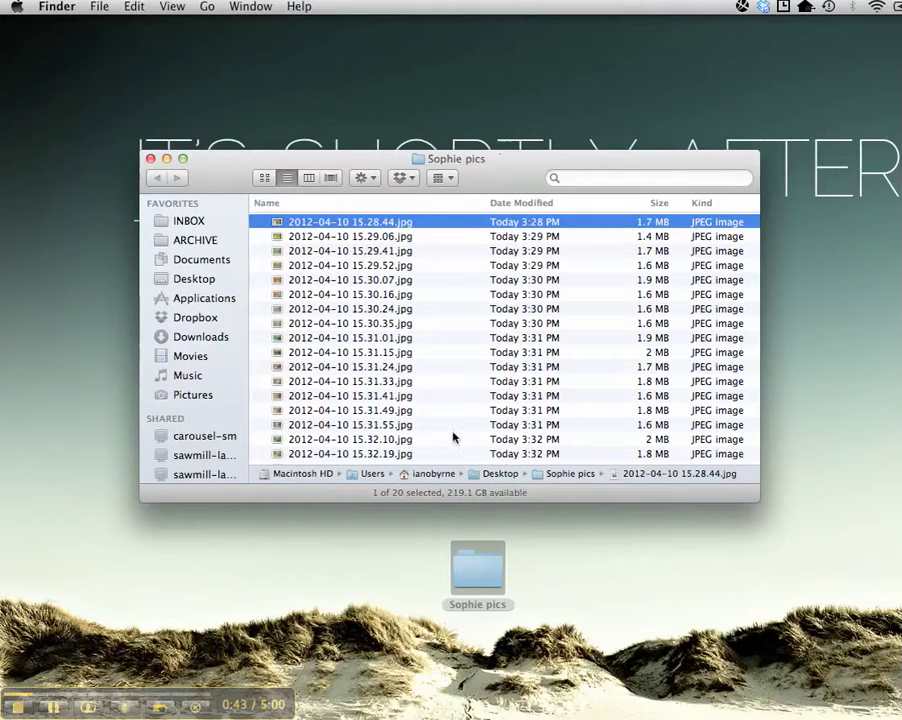
# Upload the 19 JPEG photos from Desktop > Sophie pics into a new VoiceThread
pyautogui.click(893, 578)
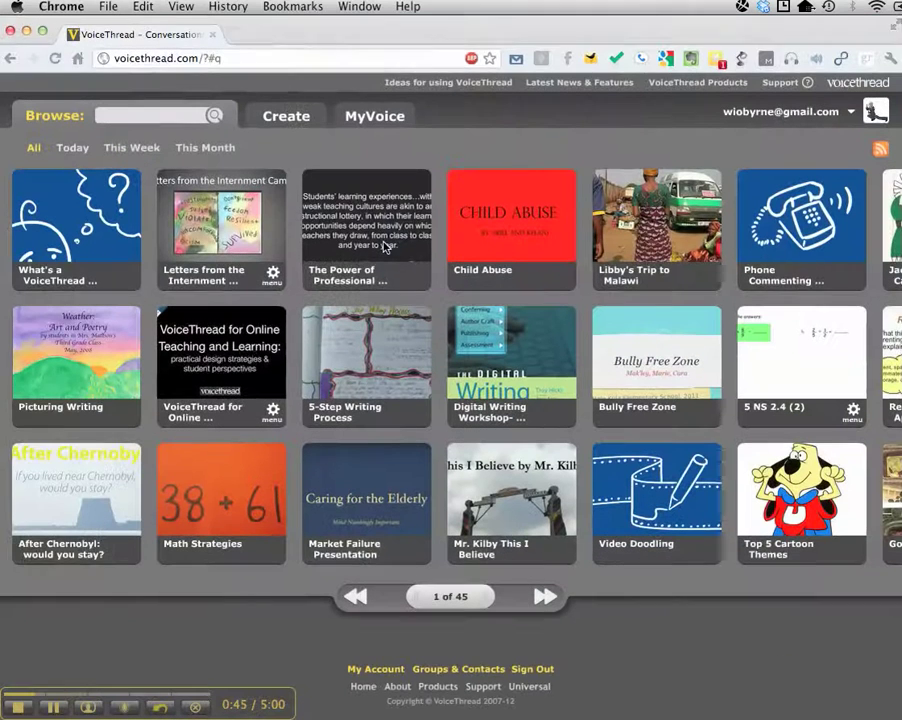
pyautogui.click(288, 116)
pyautogui.click(116, 181)
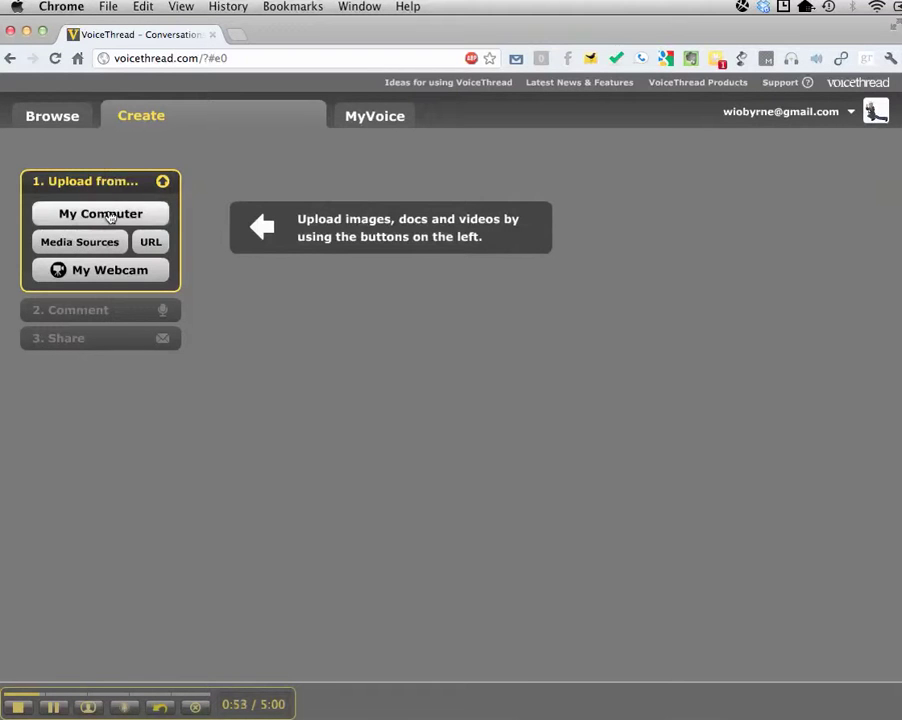
pyautogui.click(111, 210)
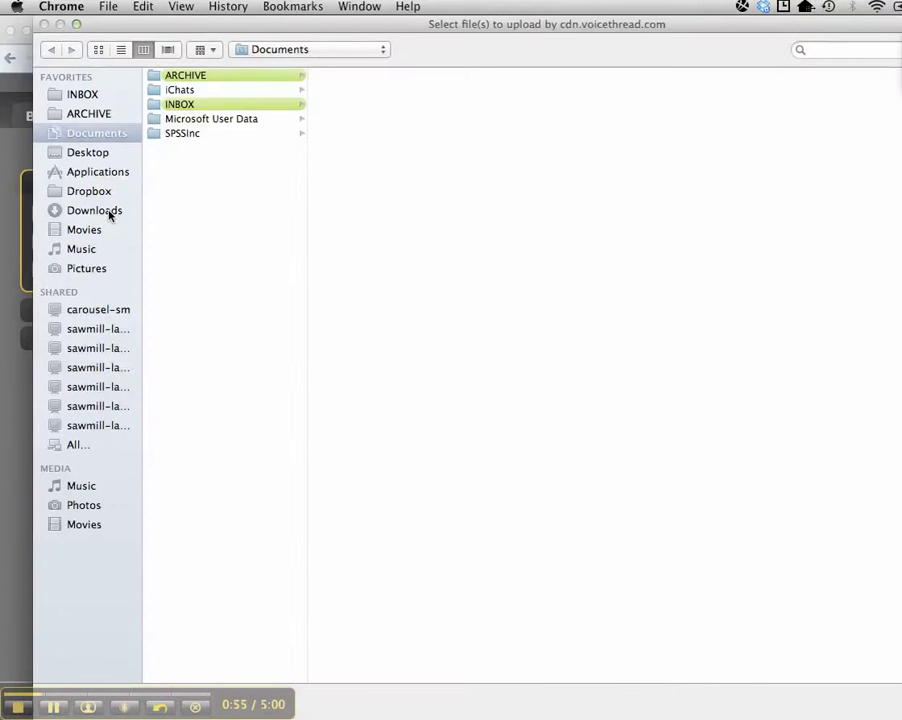
pyautogui.click(90, 153)
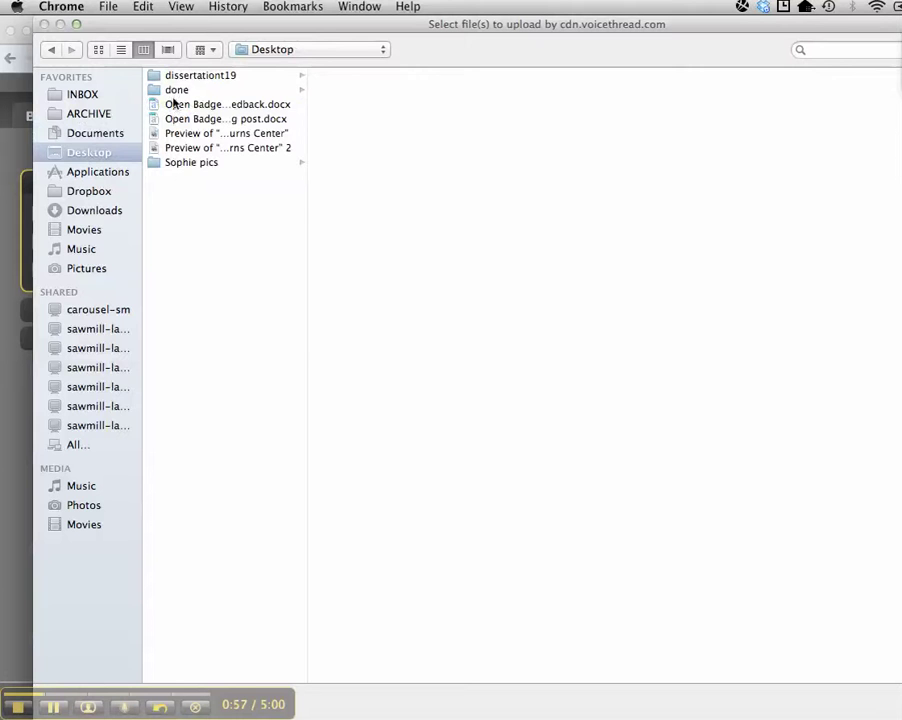
pyautogui.click(192, 164)
pyautogui.click(372, 76)
pyautogui.keyDown('shift'); pyautogui.click(389, 352); pyautogui.keyUp('shift')
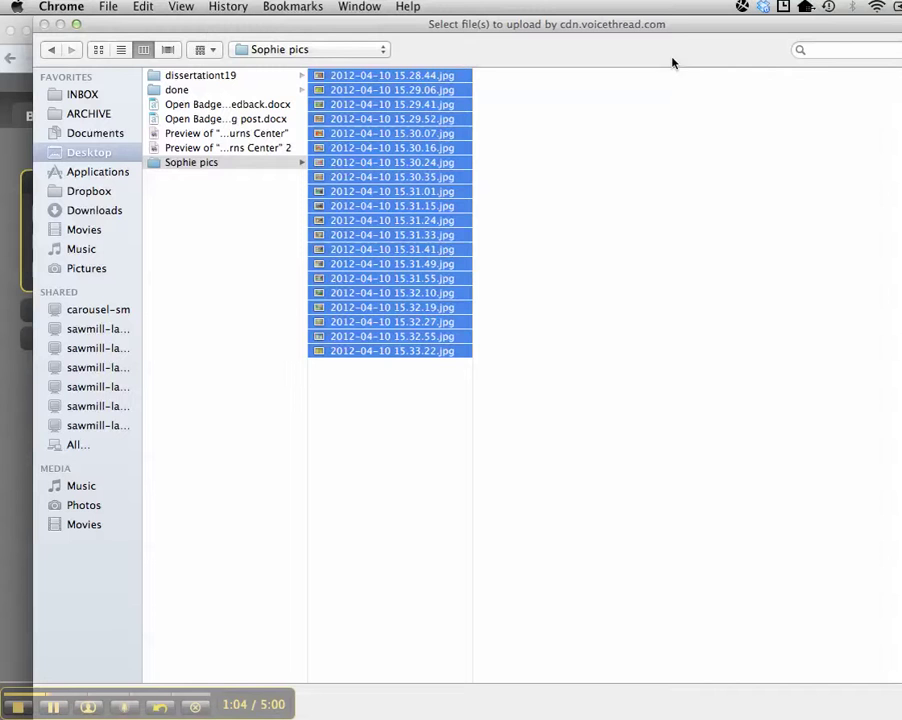
pyautogui.moveTo(684, 28); pyautogui.dragTo(511, 24)
pyautogui.click(840, 702)
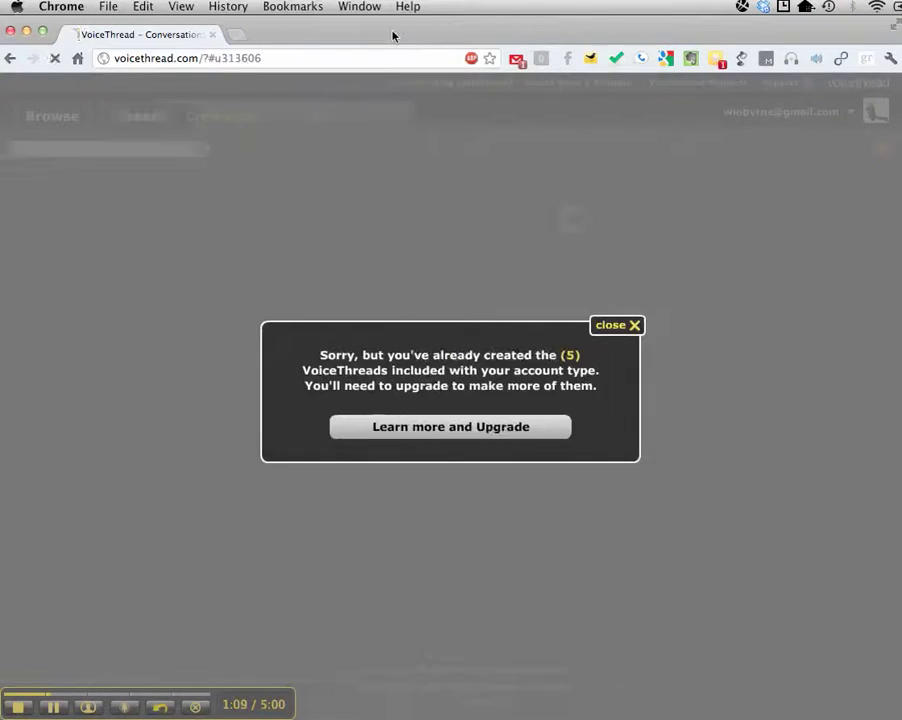
# Dismiss the five-VoiceThread limit notice and let the new thread's 20 slides load
pyautogui.moveTo(396, 37)
pyautogui.mouseDown()
pyautogui.moveTo(438, 28)
pyautogui.moveTo(401, 27)
pyautogui.mouseUp()
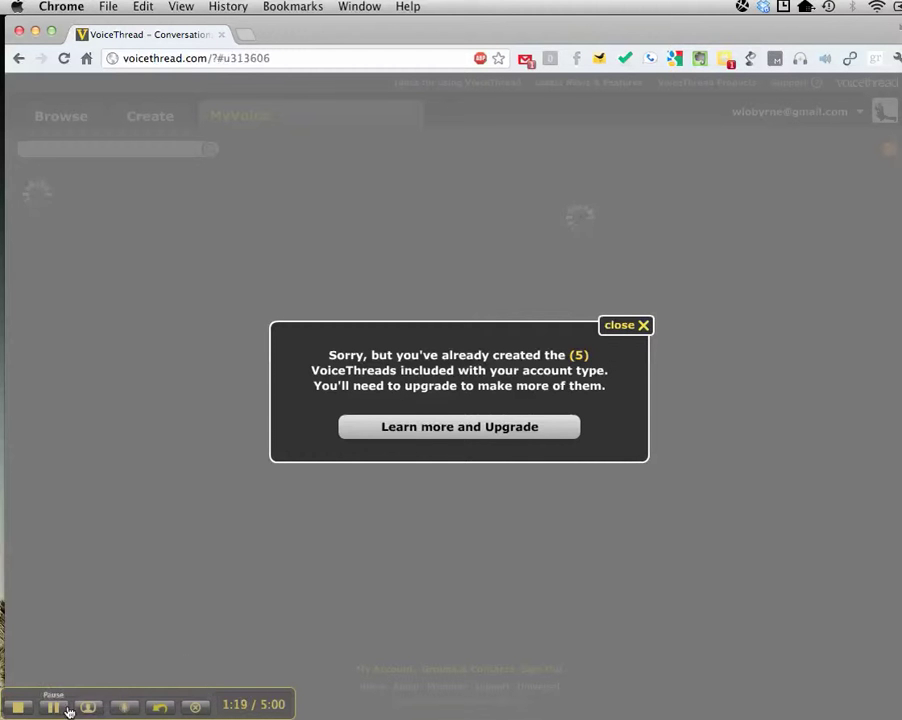
pyautogui.click(52, 706)
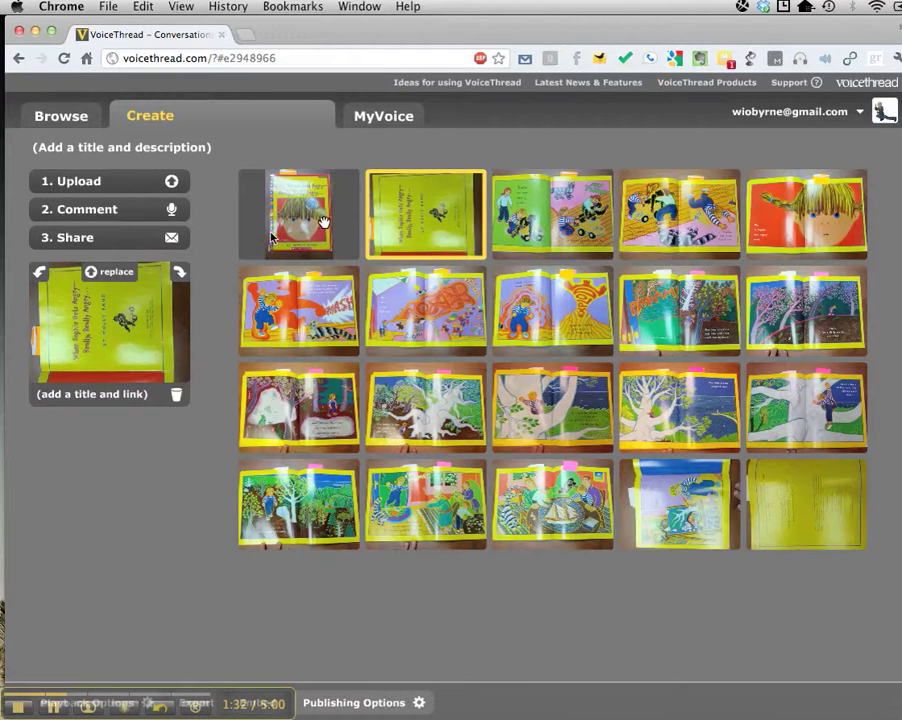
# Rotate the cover photo and the last two book-page photos upright
pyautogui.click(179, 272)
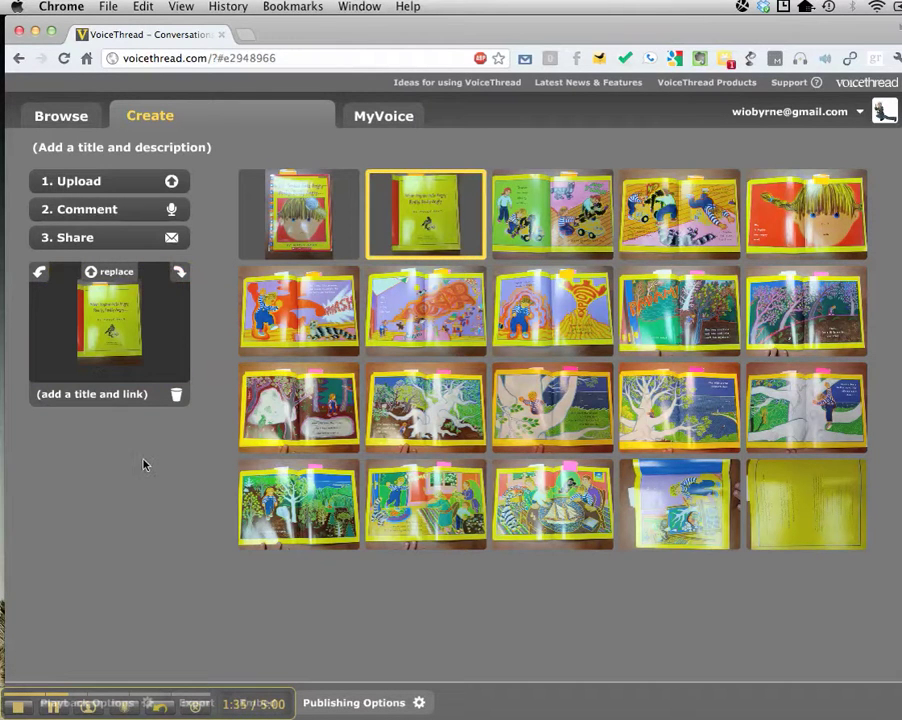
pyautogui.click(700, 515)
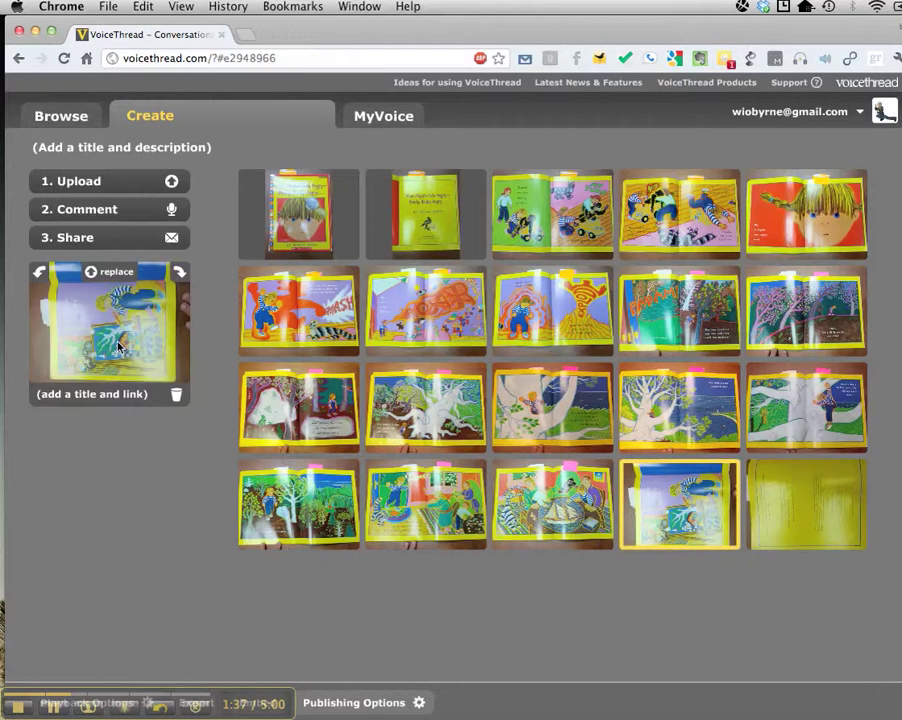
pyautogui.click(179, 272)
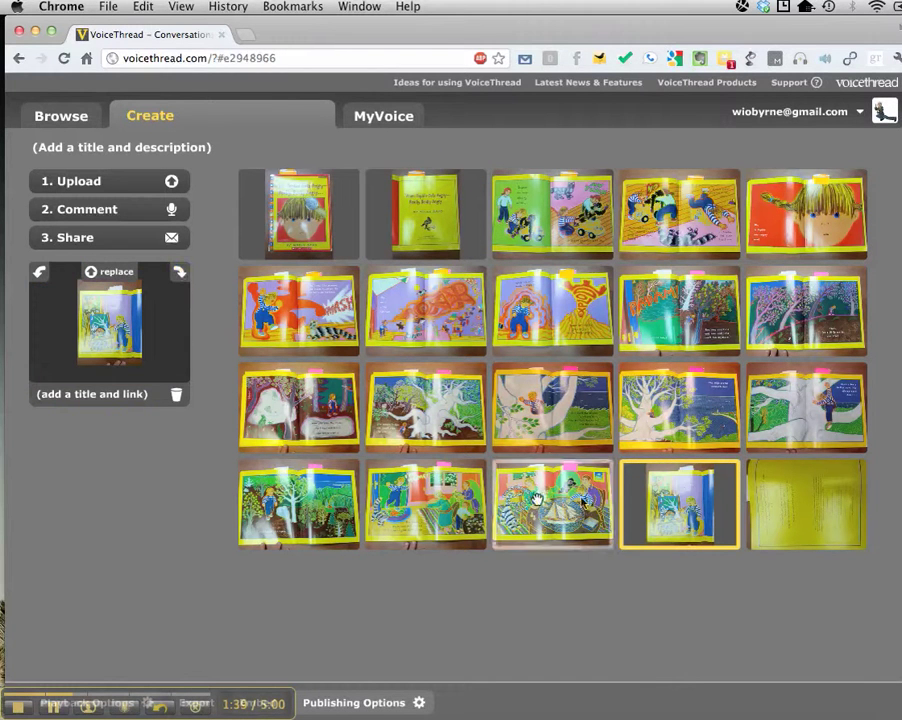
pyautogui.click(801, 504)
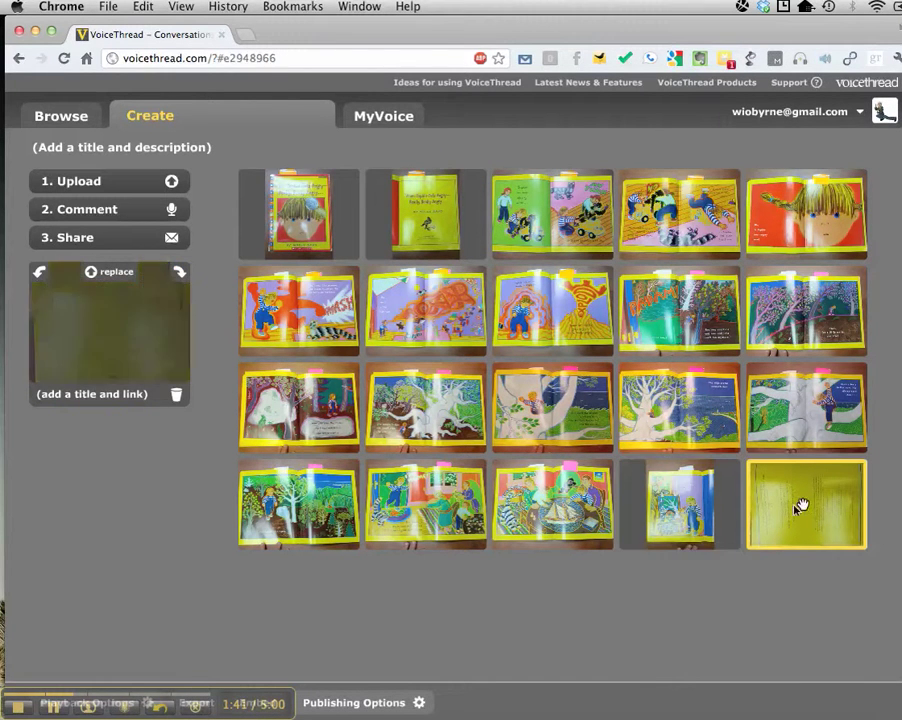
pyautogui.click(178, 272)
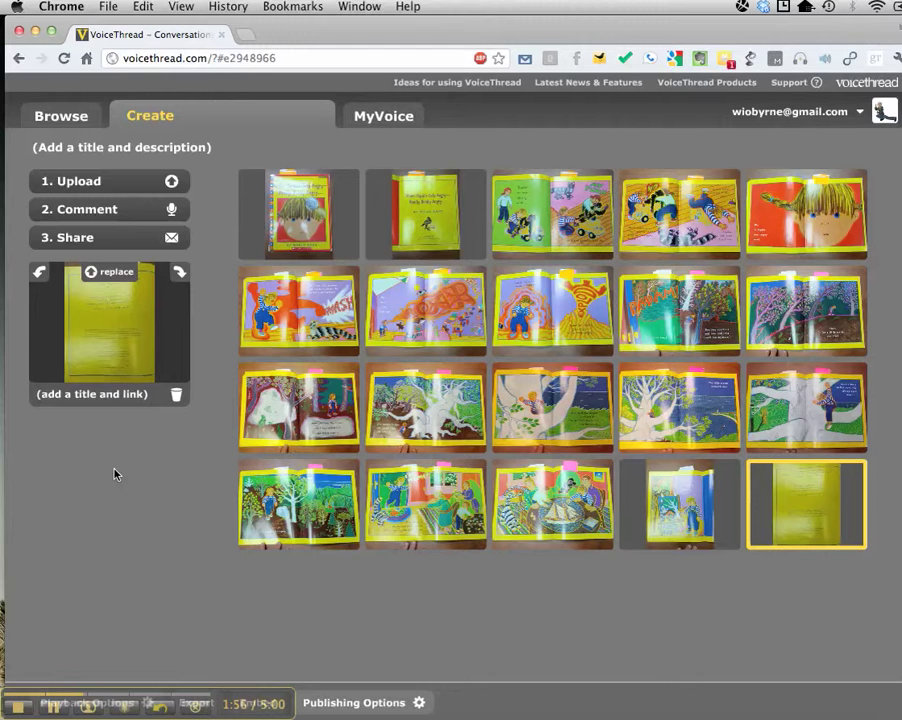
# Flip through the slides in the commenting view
pyautogui.click(91, 210)
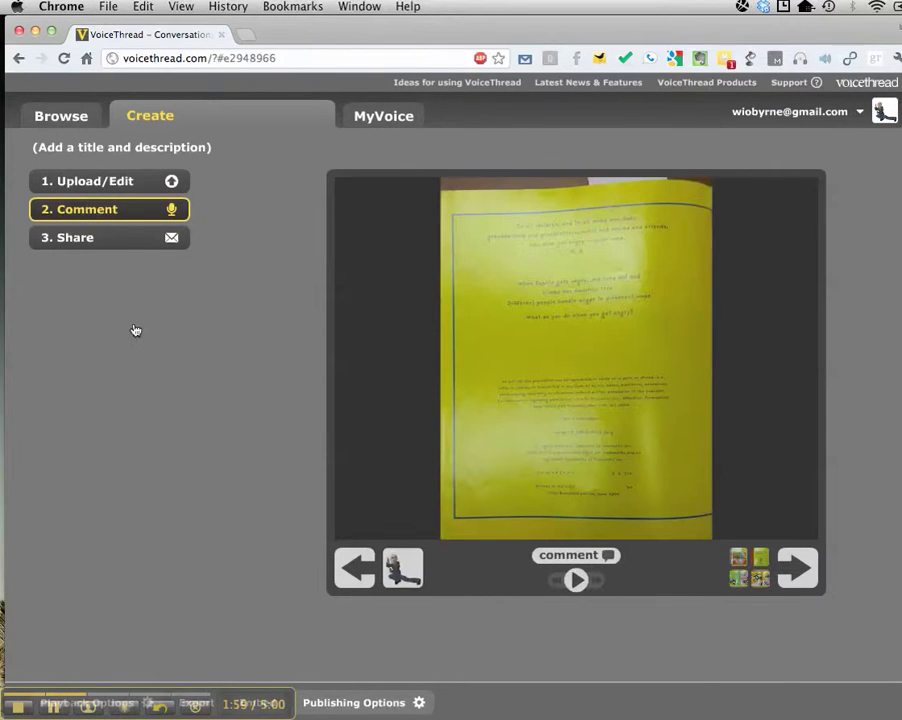
pyautogui.click(354, 572)
pyautogui.click(354, 572)
pyautogui.click(354, 572)
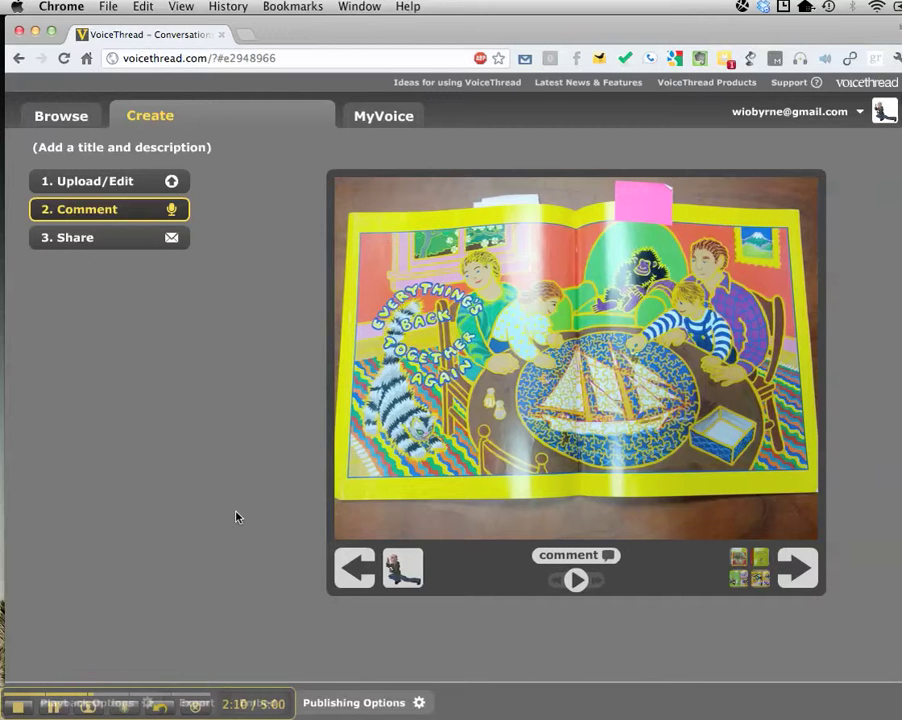
# Reopen the commenting view from the book cover slide and show the comment options
pyautogui.click(133, 226)
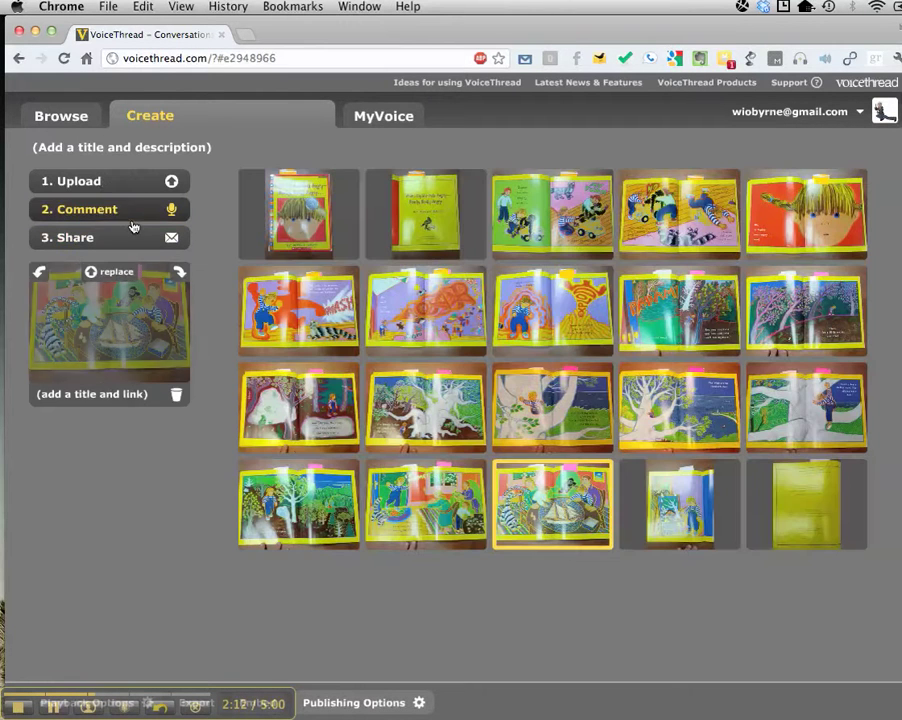
pyautogui.click(287, 218)
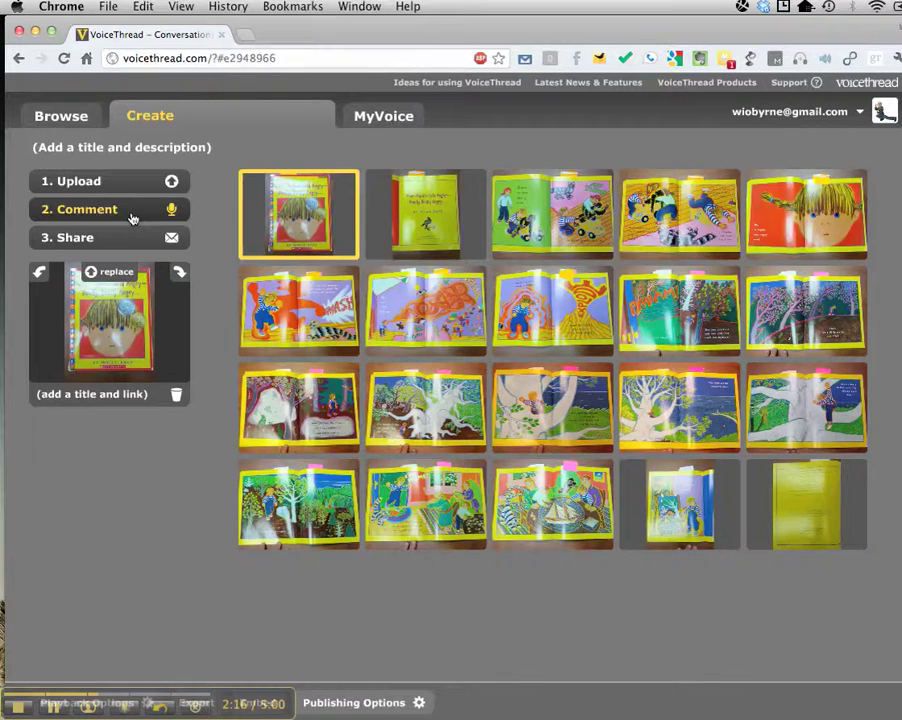
pyautogui.click(131, 212)
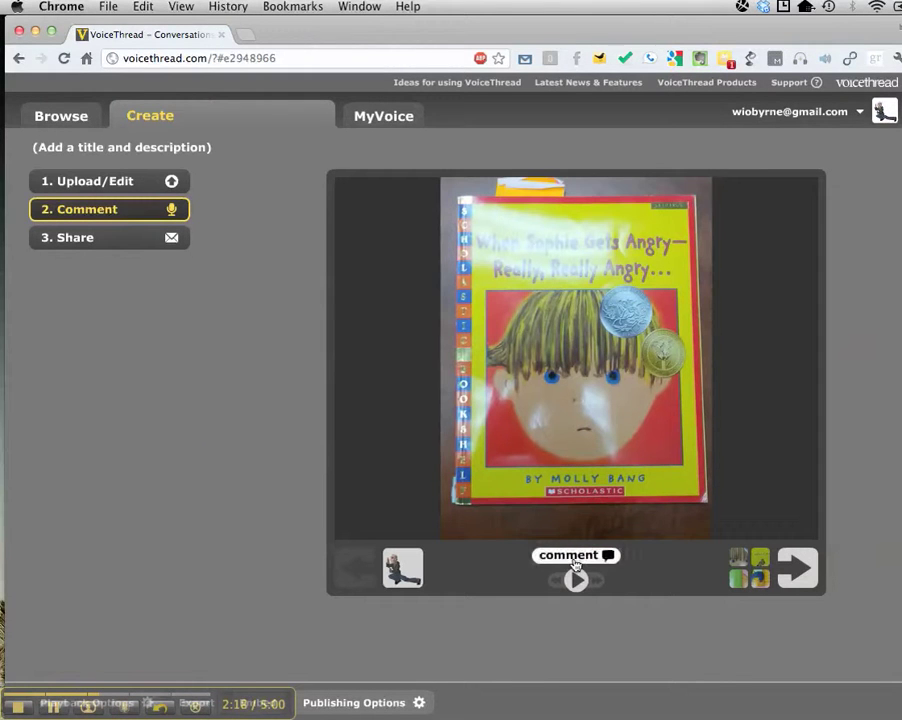
pyautogui.click(575, 562)
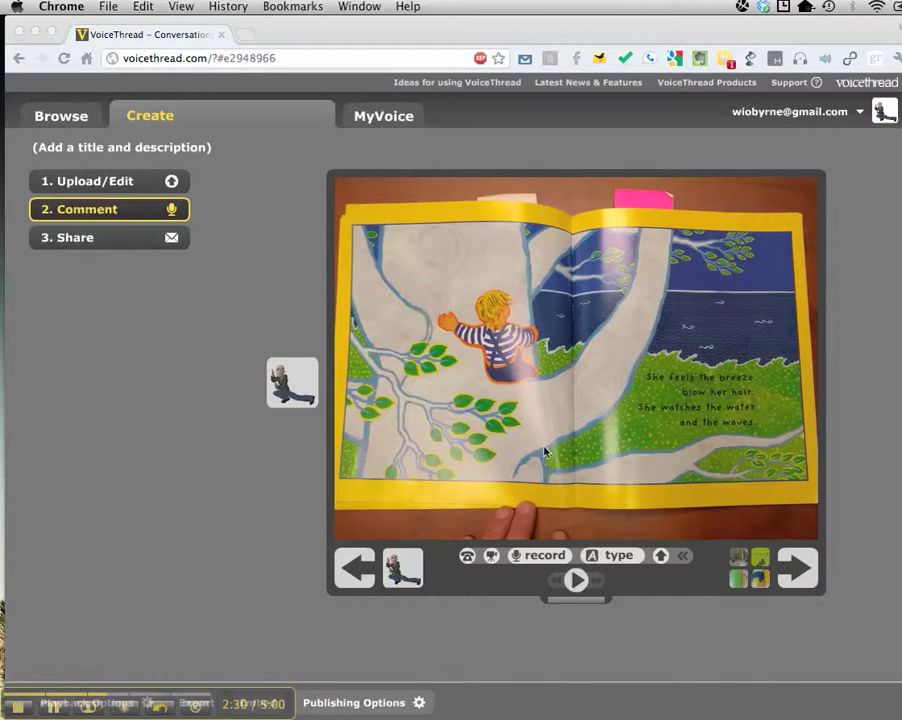
# Record and save an audio comment on the next page, 'The wide world comforts her.'
pyautogui.click(799, 571)
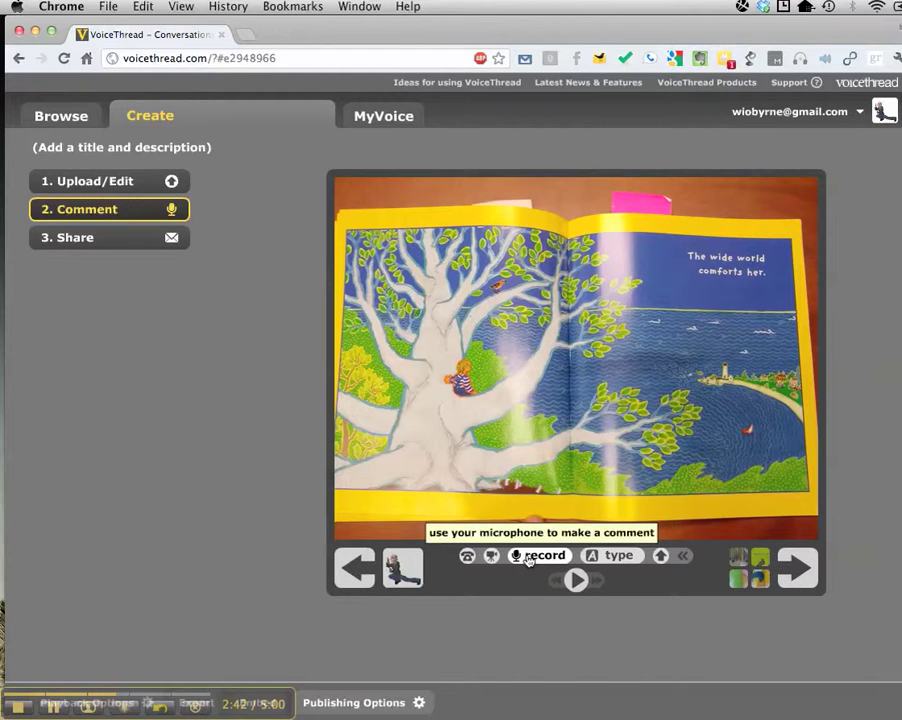
pyautogui.click(528, 556)
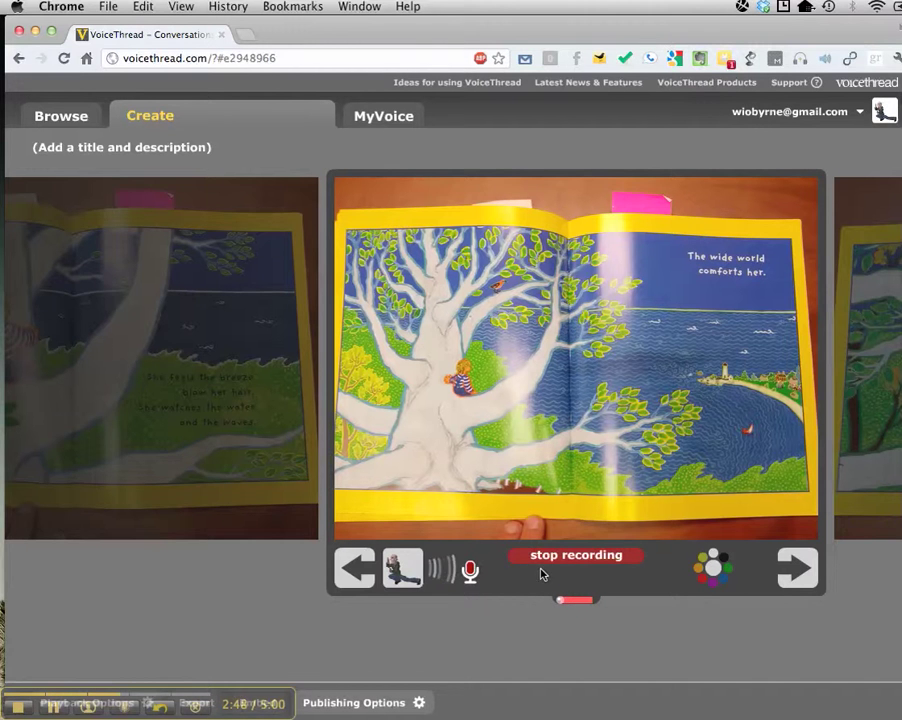
pyautogui.click(543, 558)
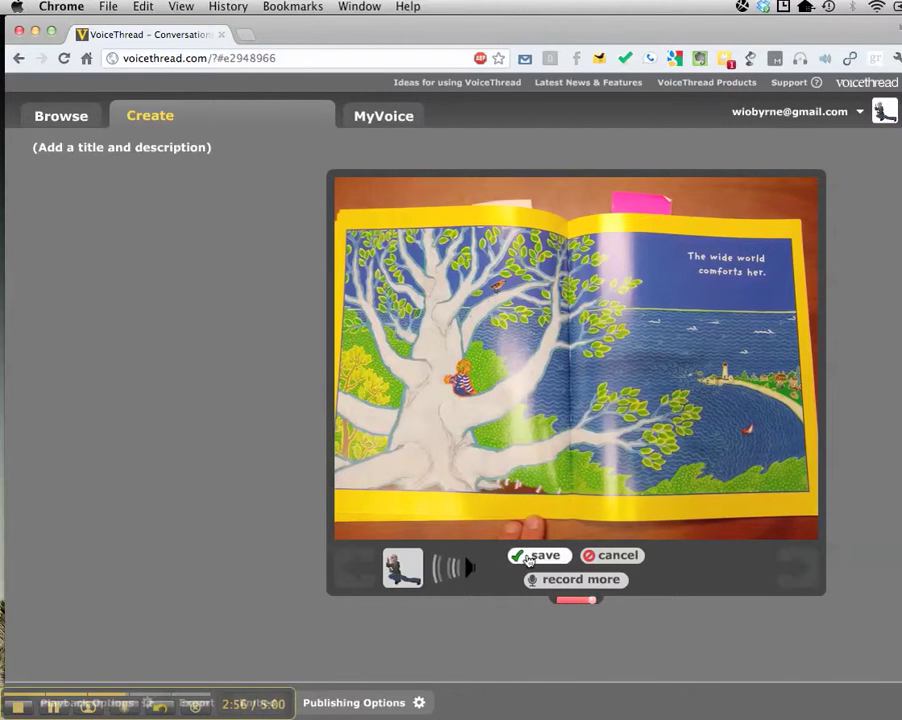
pyautogui.click(516, 557)
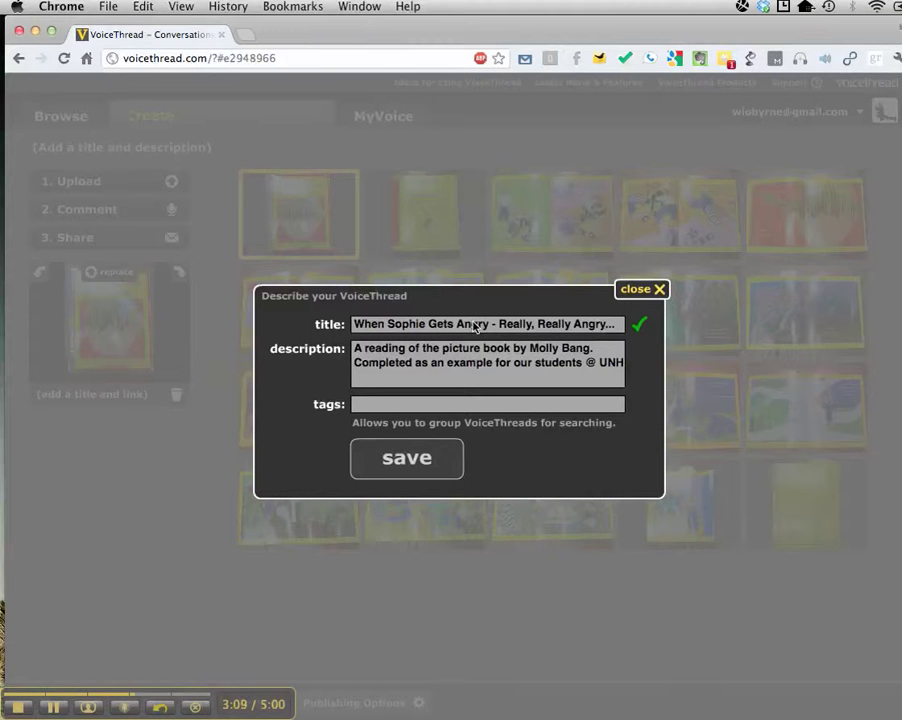
# Save the title 'When Sophie Gets Angry - Really, Really Angry...' and its description, then view MyVoice
pyautogui.click(428, 458)
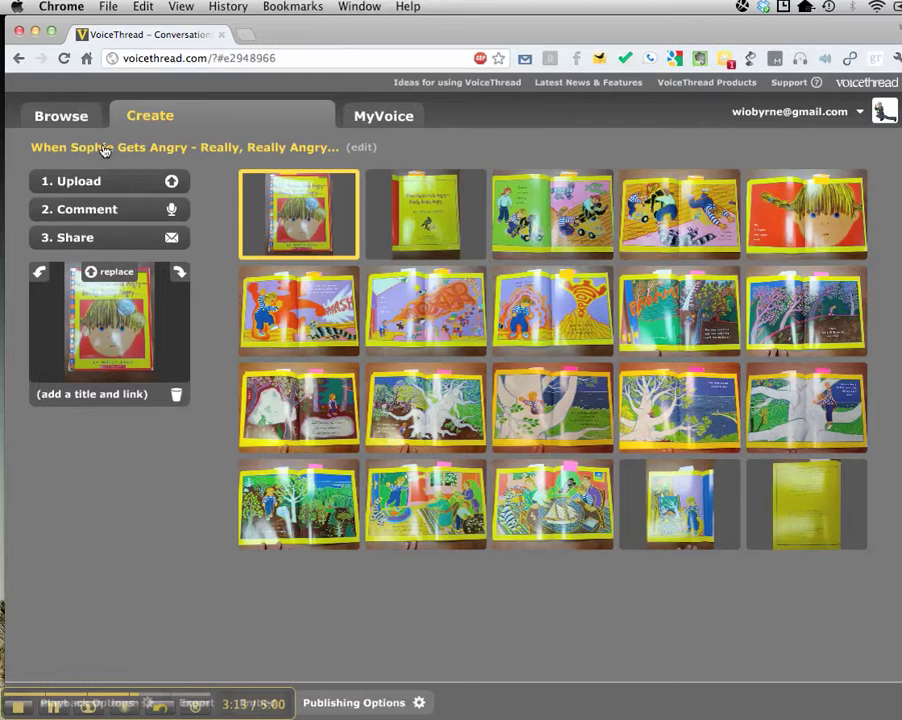
pyautogui.click(103, 150)
pyautogui.click(638, 288)
pyautogui.click(373, 118)
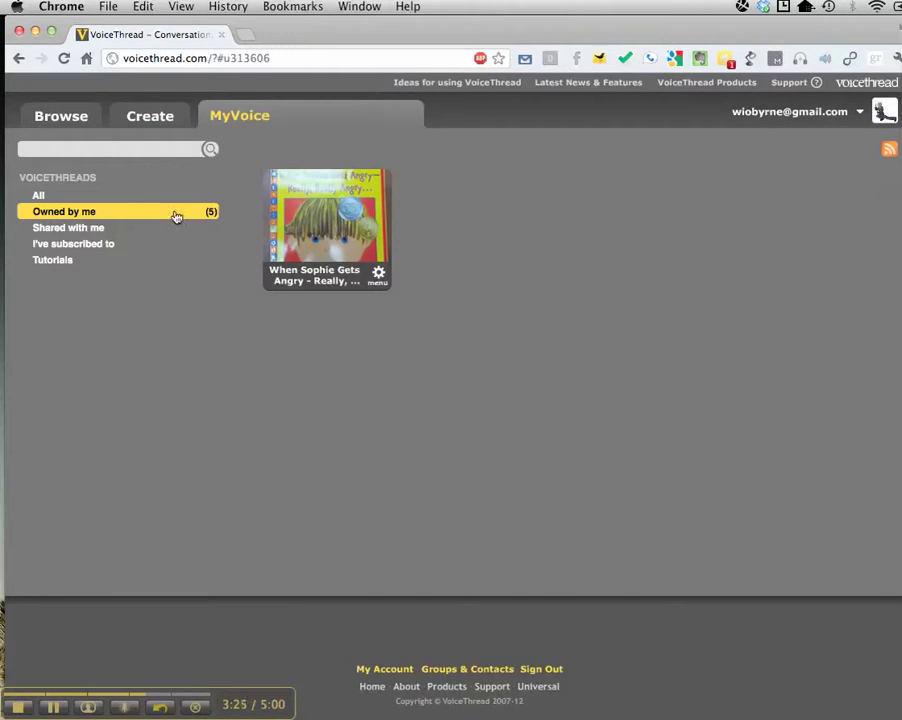
# From the MyVoice list, open the When Sophie Gets Angry thread at its book cover
pyautogui.moveTo(305, 215)
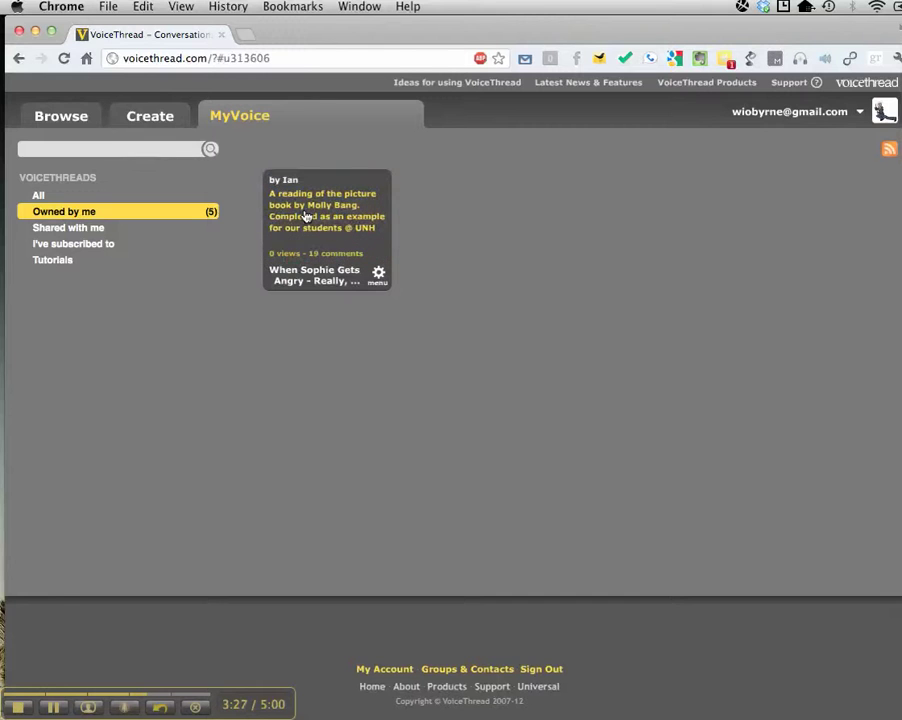
pyautogui.click(160, 122)
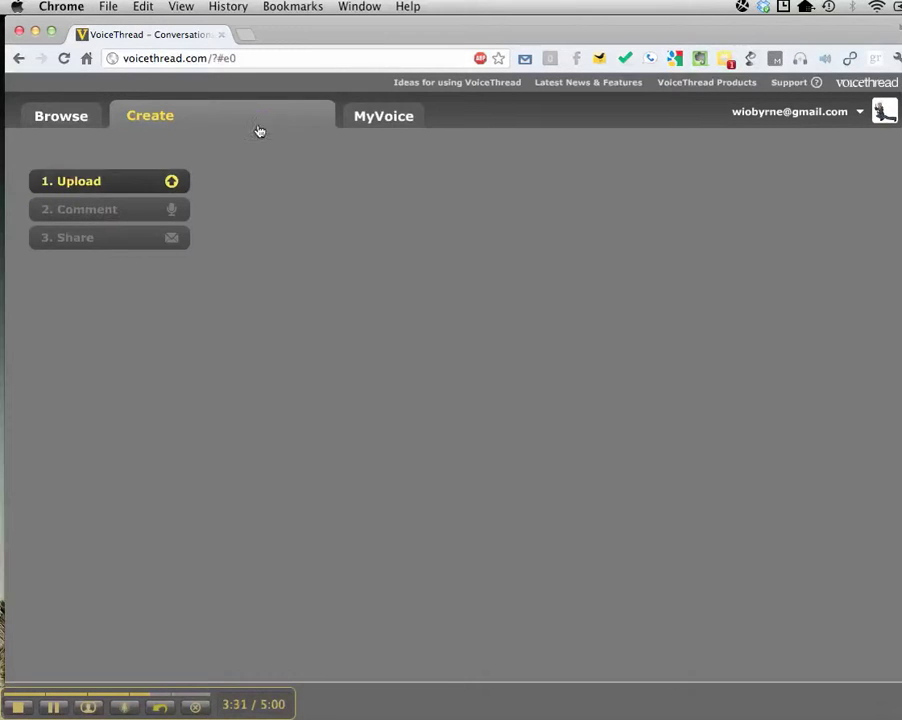
pyautogui.click(375, 117)
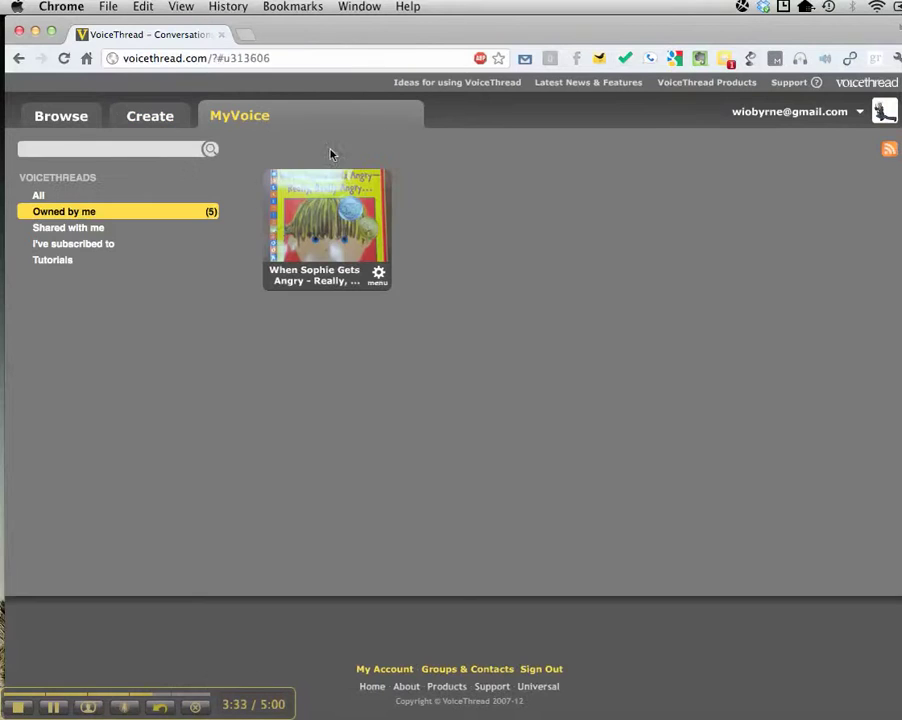
pyautogui.click(323, 243)
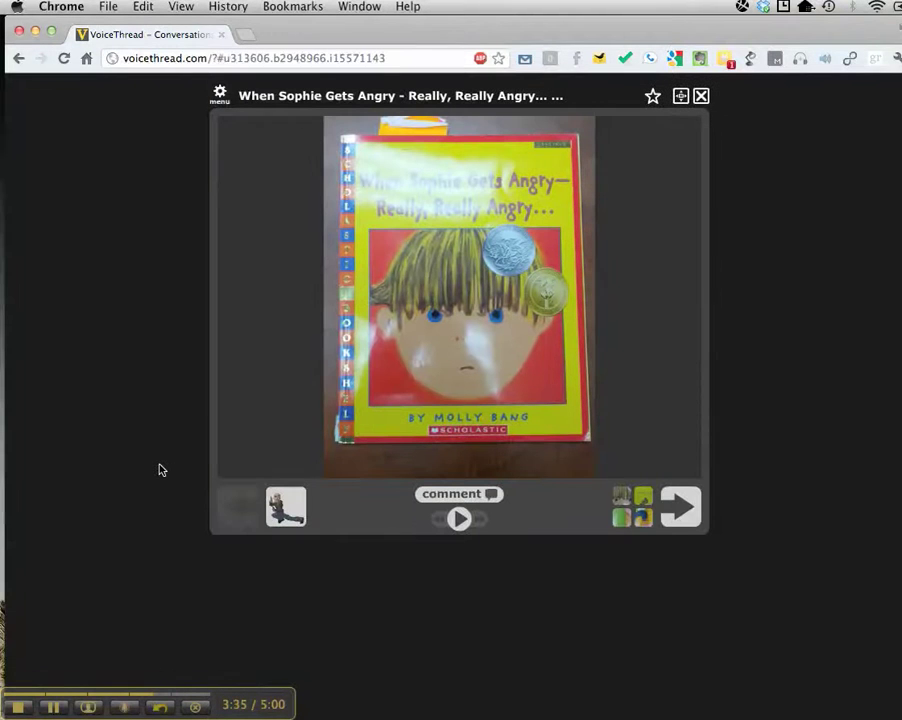
# Advance to the book's title-page slide and play back its recorded audio comment
pyautogui.click(678, 512)
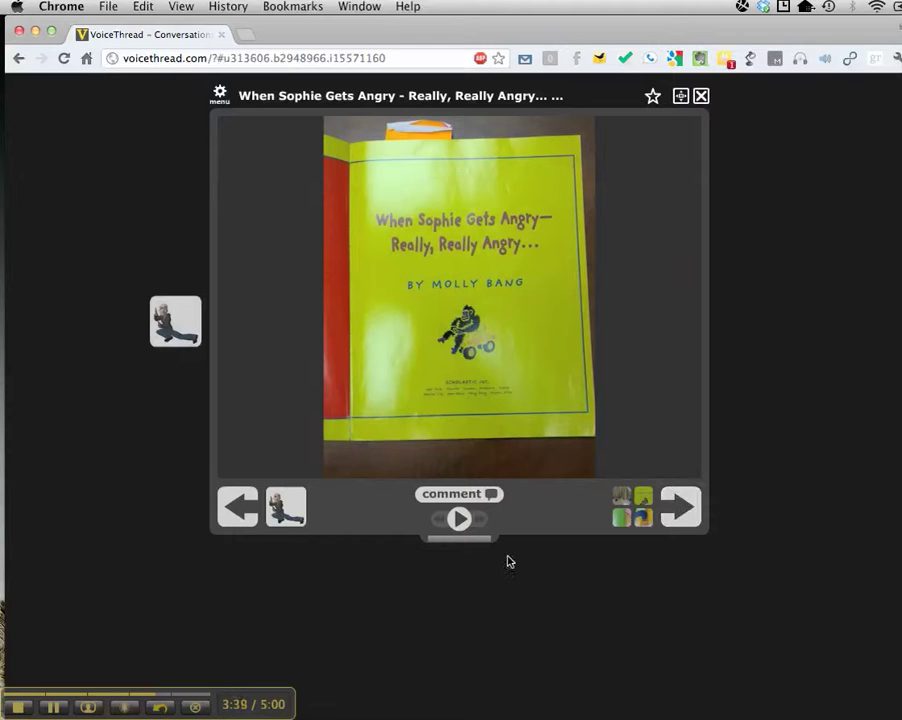
pyautogui.click(459, 519)
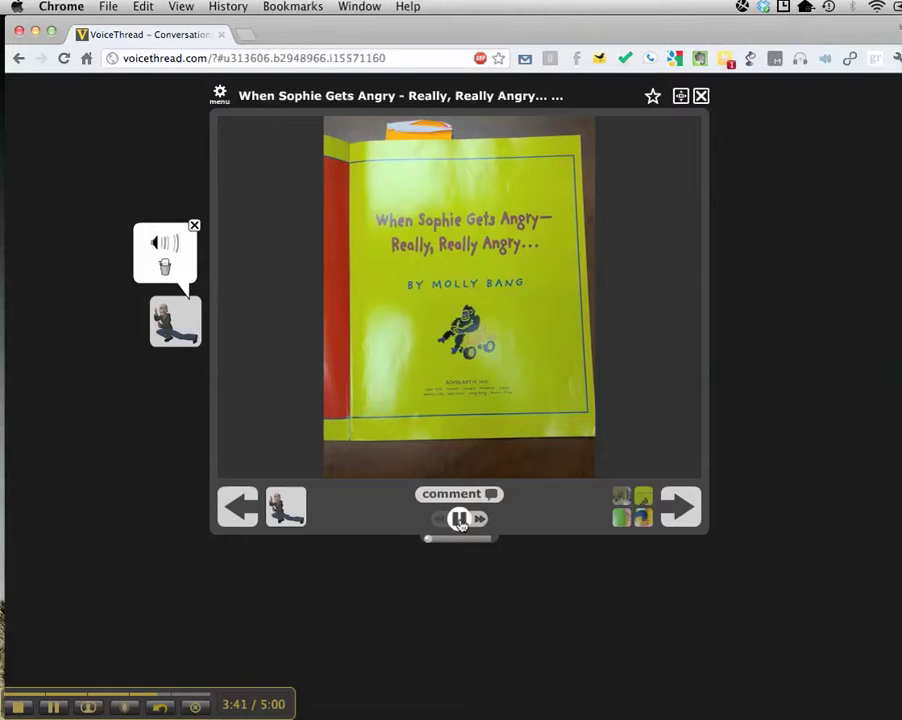